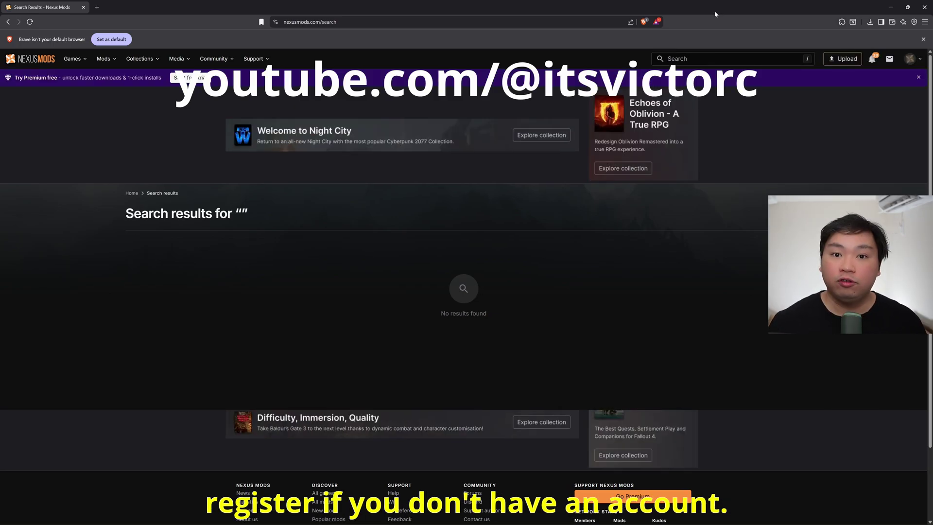
Search Nexus Mods for "my winter" and open the My Winter Car game page.
click(685, 58)
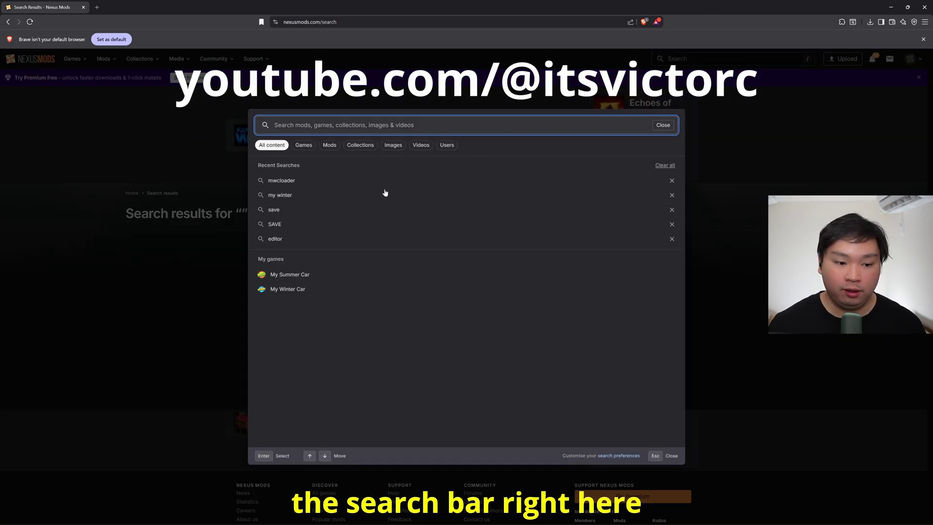
text(my )
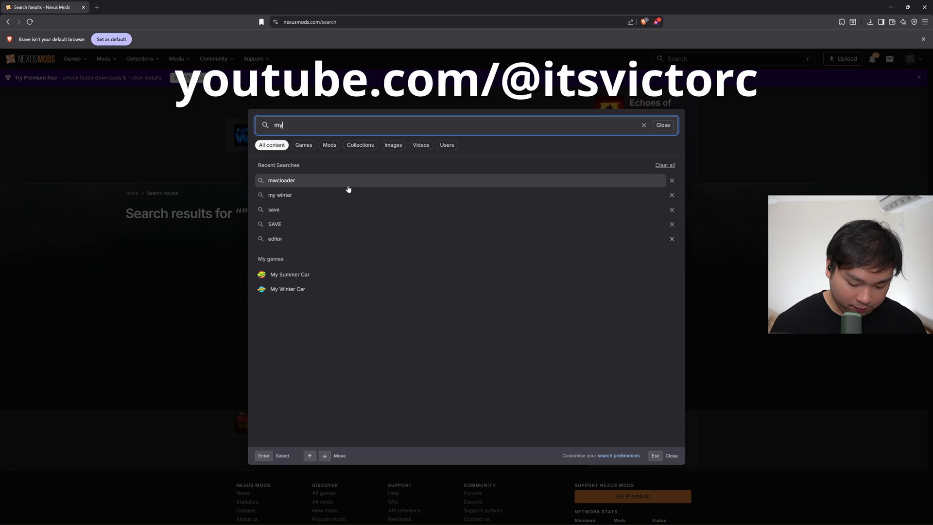
text(winte)
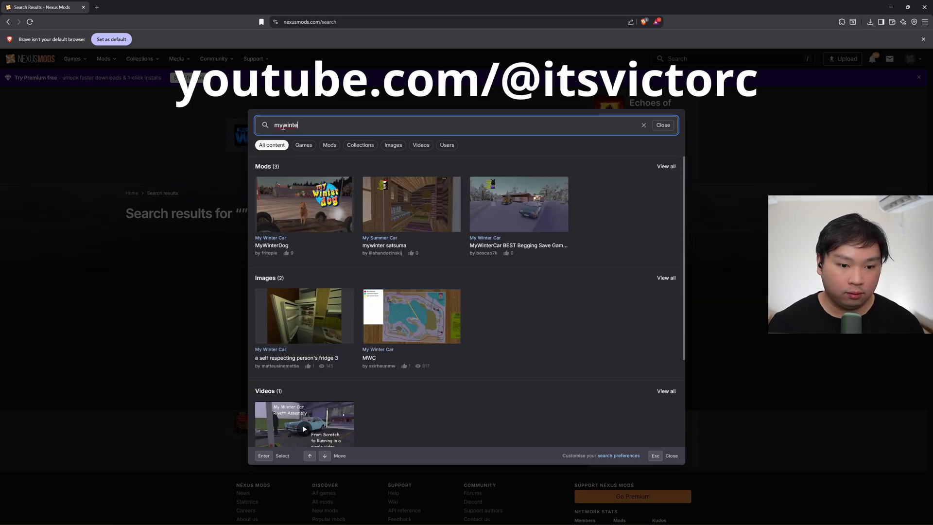
click(283, 125)
text(r)
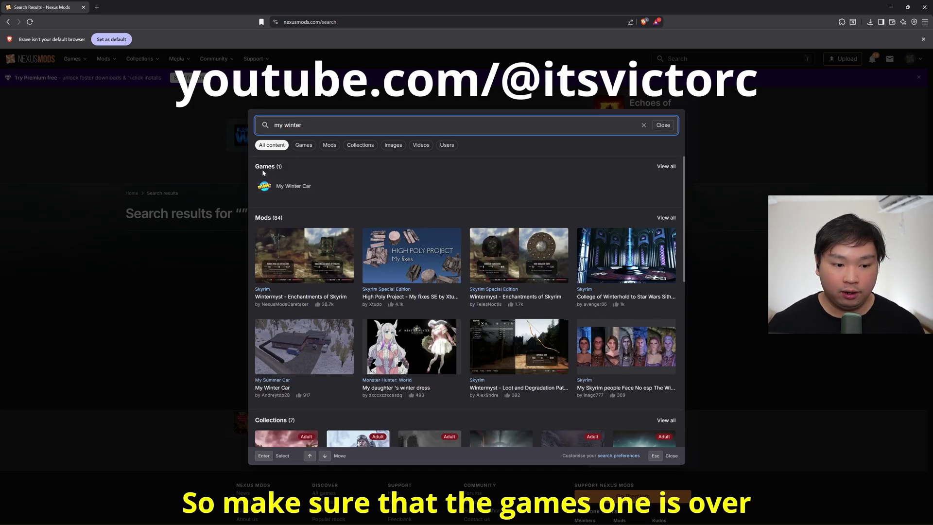
click(280, 189)
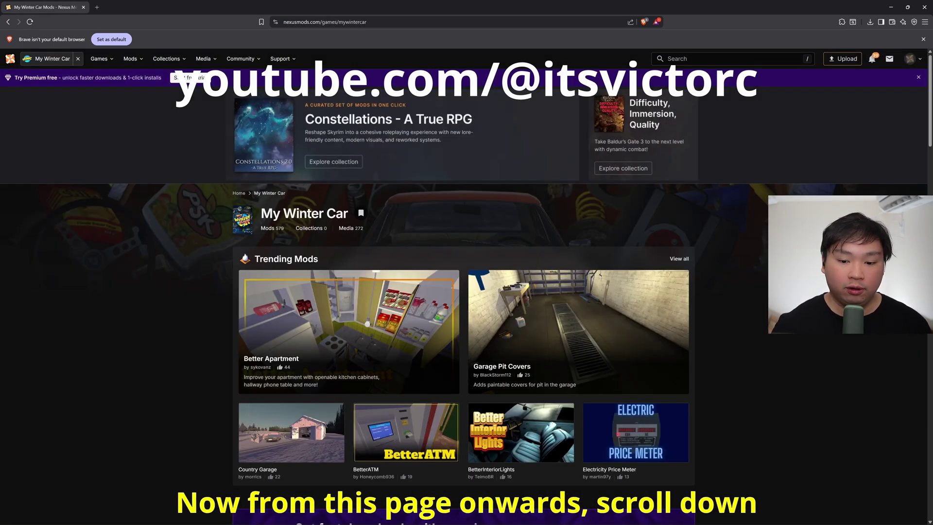
Show the popular My Winter Car mods and open the MSCLoader (for My Winter Car) mod page.
scroll(430, 222, down, 8)
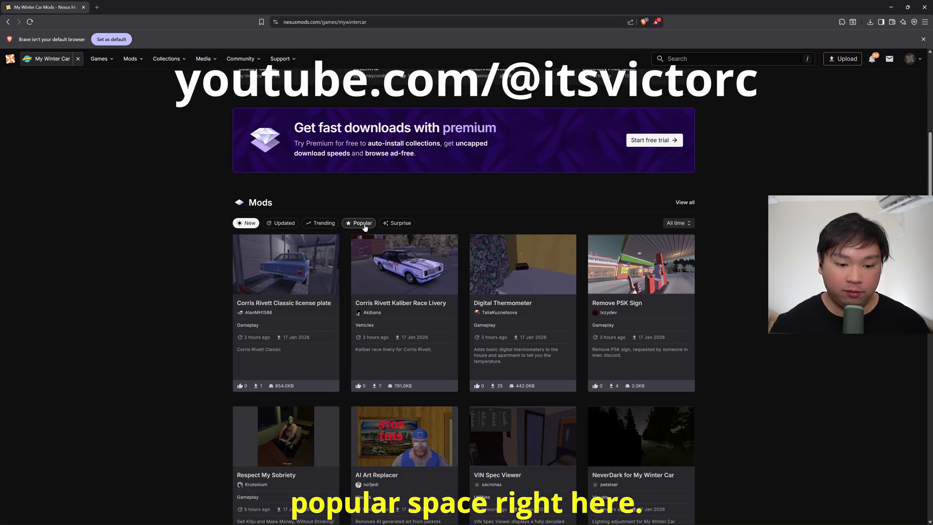
click(364, 224)
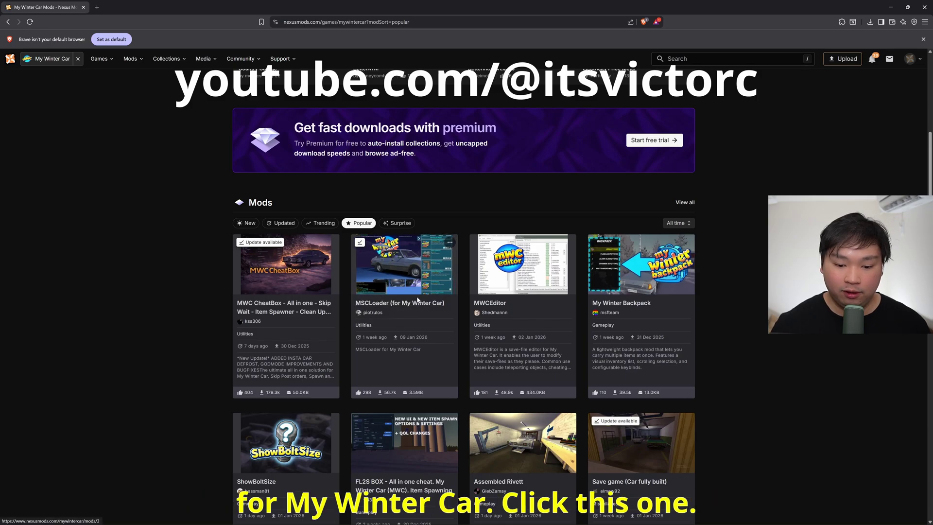
scroll(437, 296, down, 5)
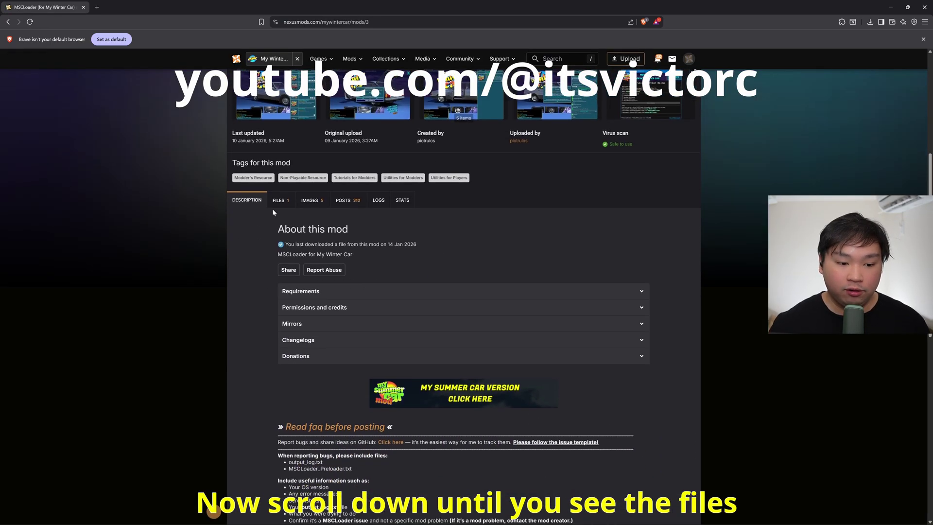
Download the MSCLoader_mwc main file manually, using the free slow download.
click(279, 202)
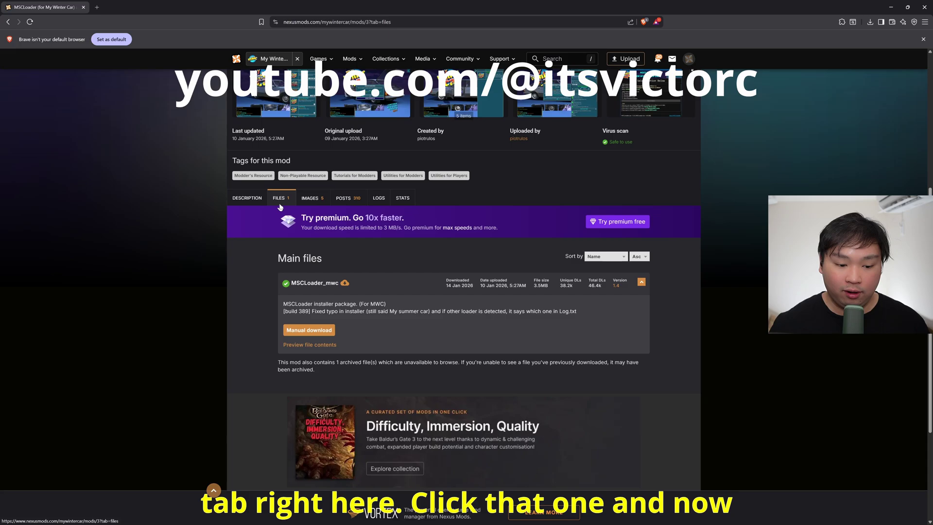
scroll(287, 195, down, 3)
click(309, 187)
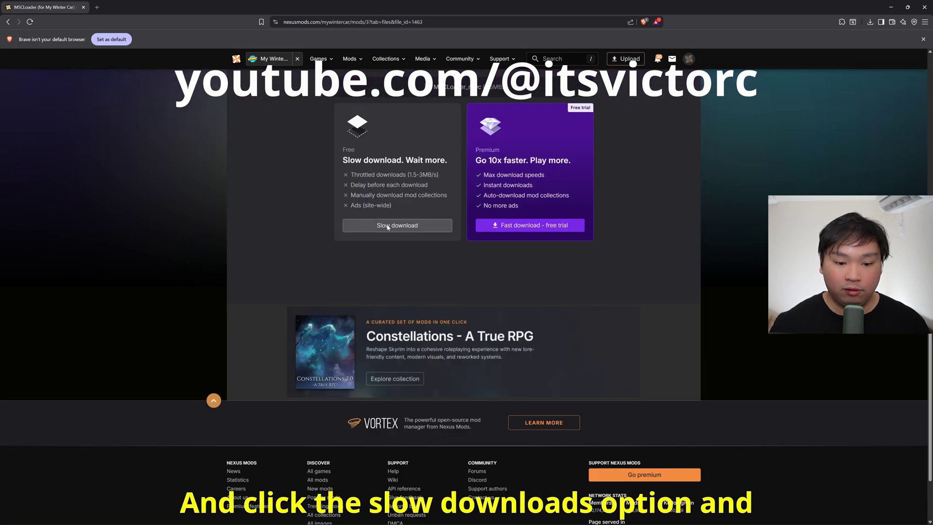
click(384, 225)
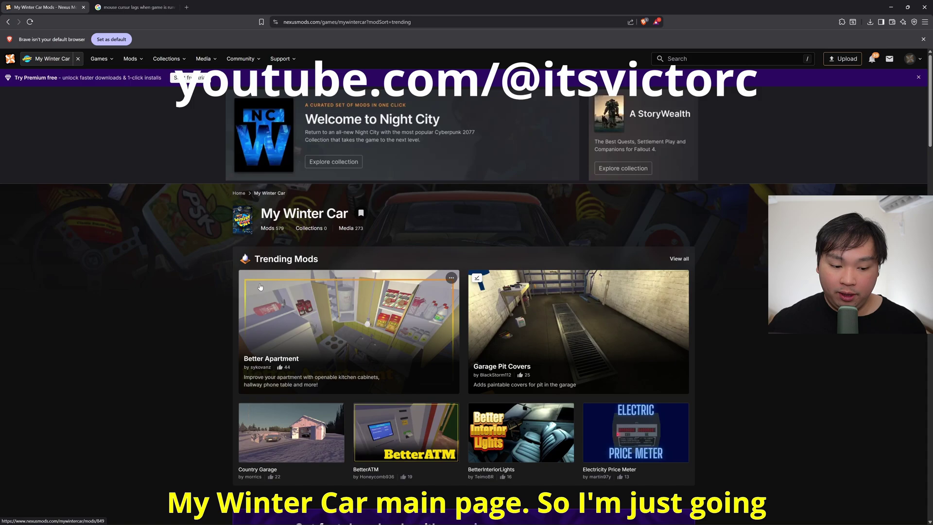
Find the Garage Pit Covers mod among the trending My Winter Car mods and open its page.
scroll(261, 282, down, 5)
scroll(262, 282, down, 2)
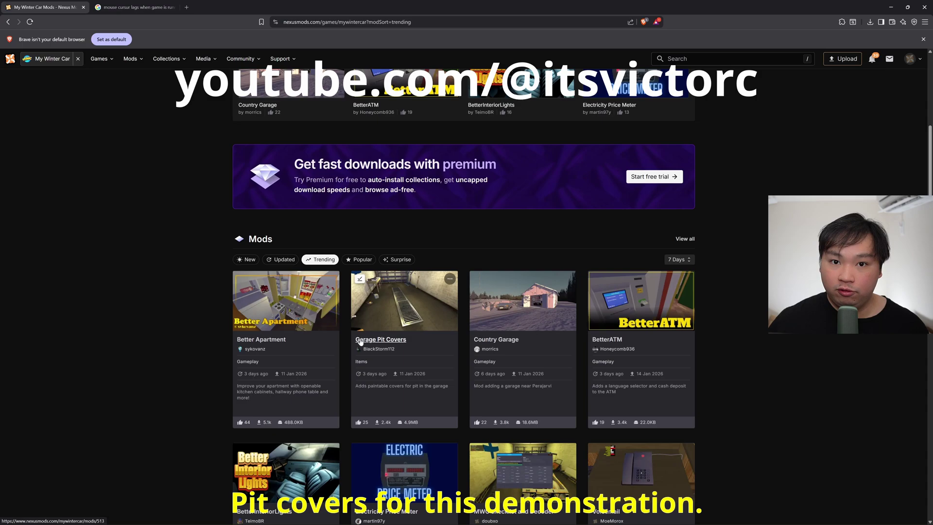
scroll(360, 342, down, 1)
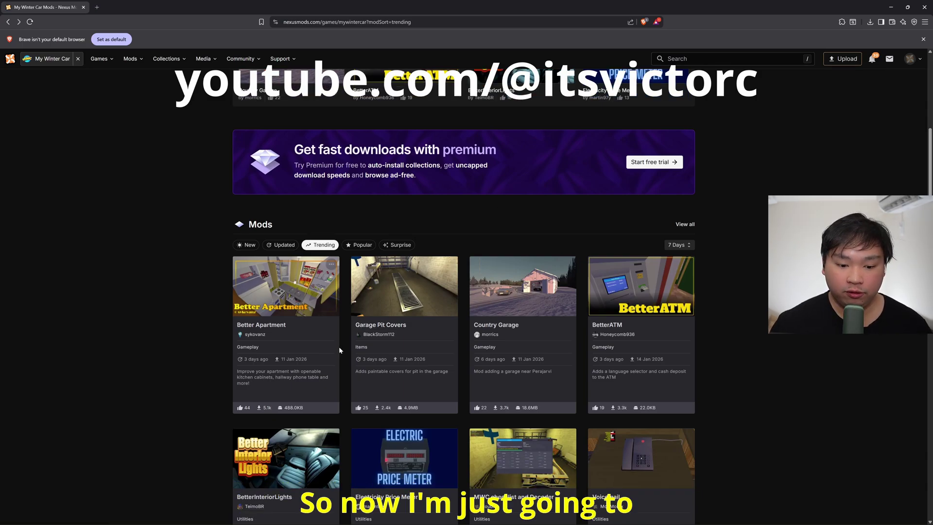
click(370, 326)
Download the GaragePitCovers main file manually, accepting the additional files requirement and using the free slow download.
scroll(312, 292, down, 3)
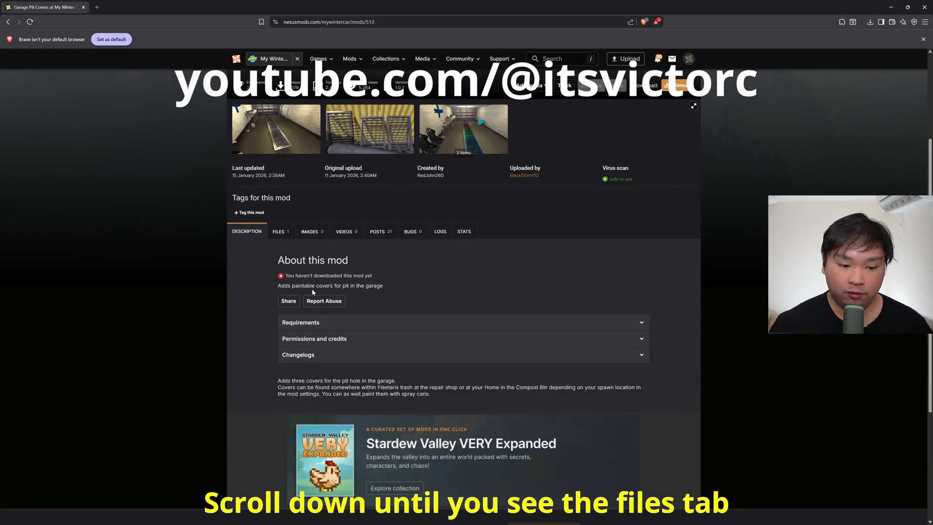
click(280, 231)
click(309, 363)
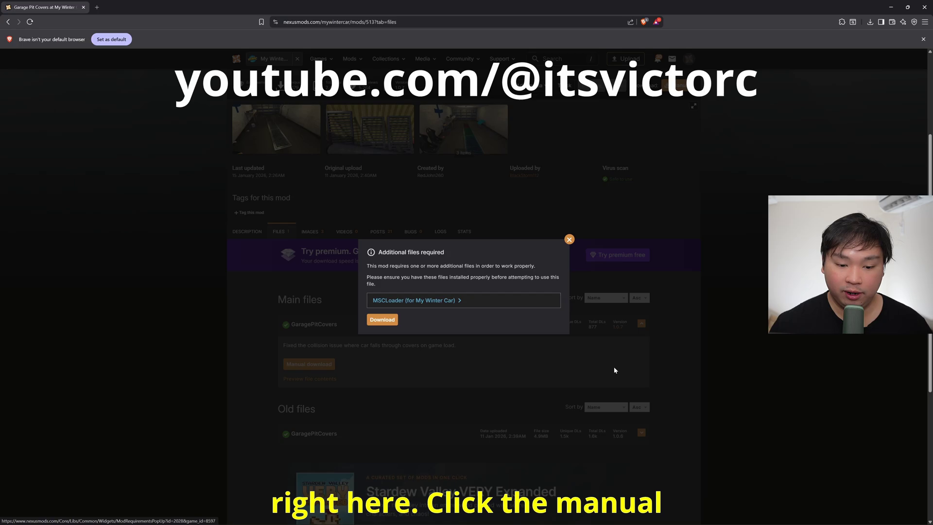
click(392, 320)
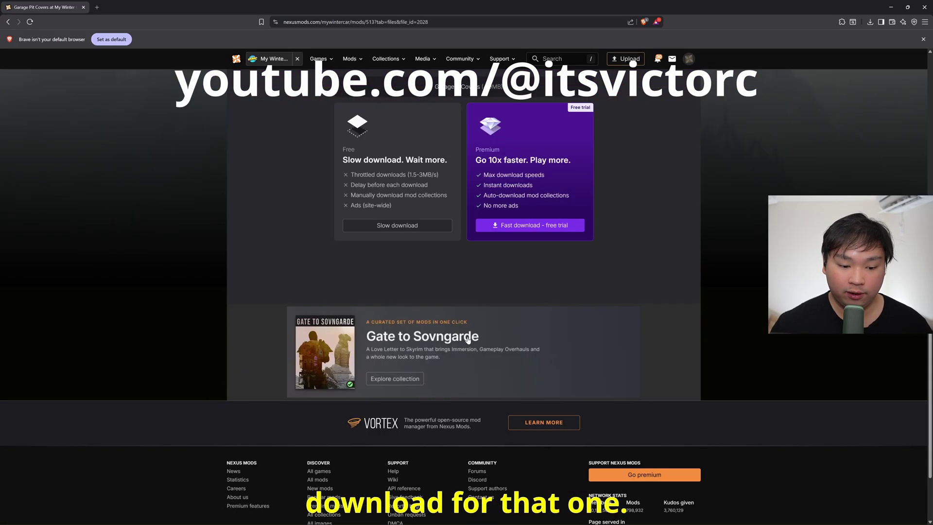
click(397, 228)
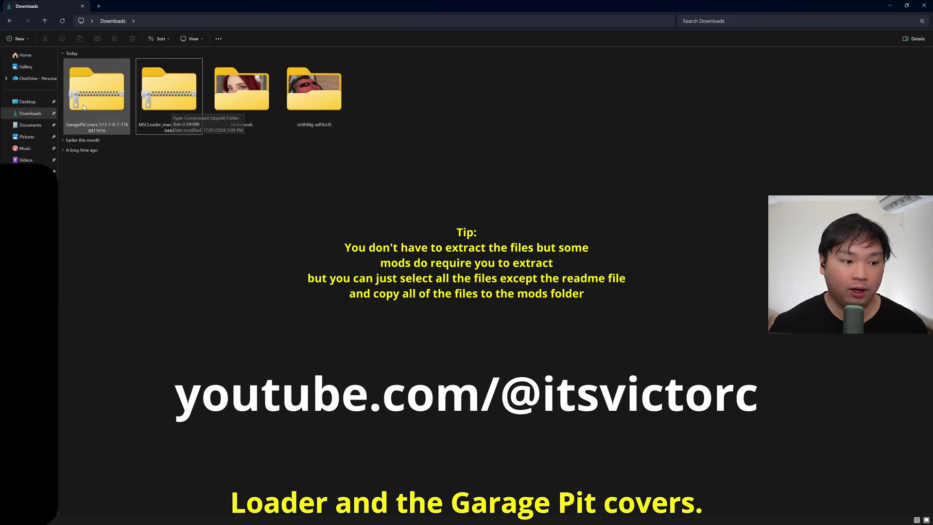
Extract the MSCLoader and GaragePitCovers archives in Downloads, and run MSCLInstaller from the extracted MSCLoader folder despite the SmartScreen block.
right_click(145, 100)
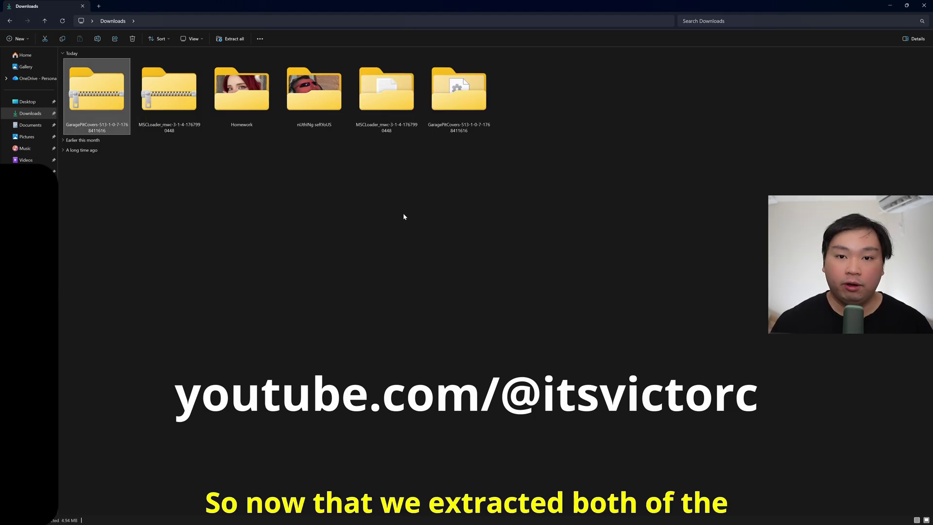
double_click(381, 100)
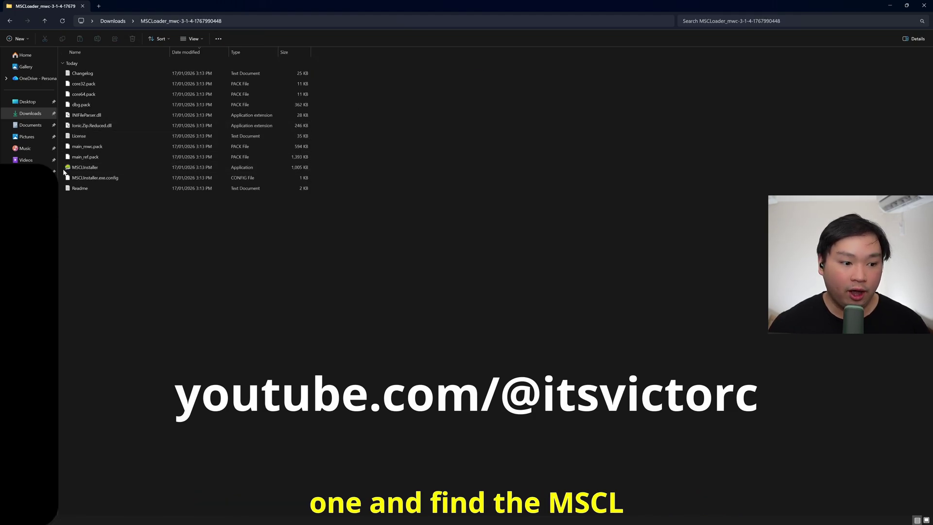
double_click(88, 170)
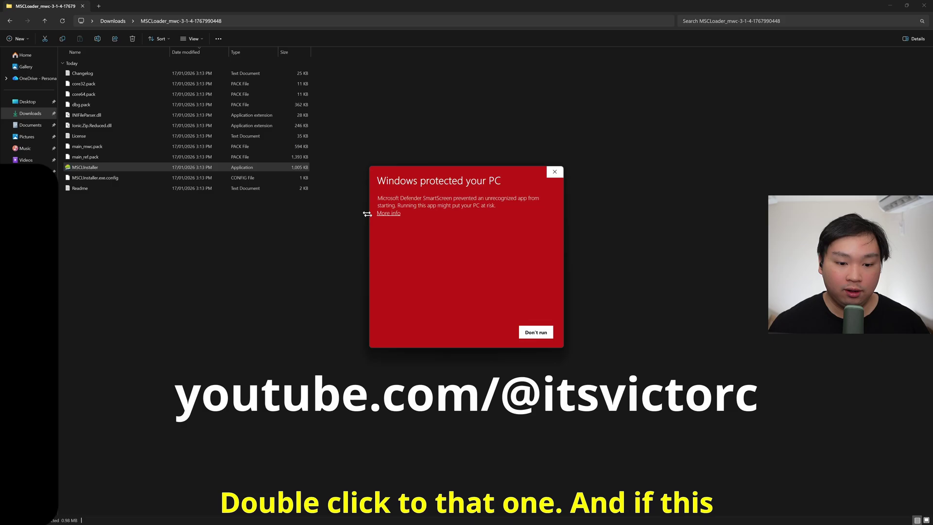
click(389, 213)
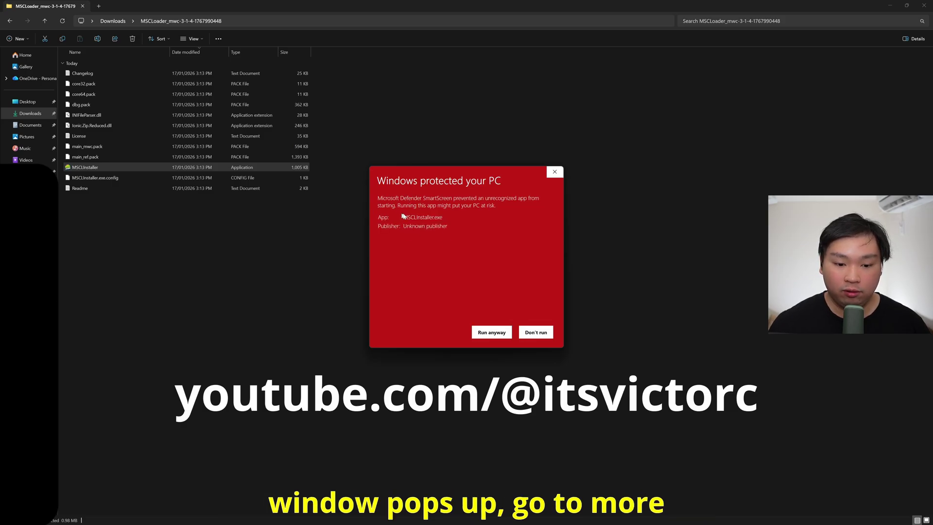
click(489, 332)
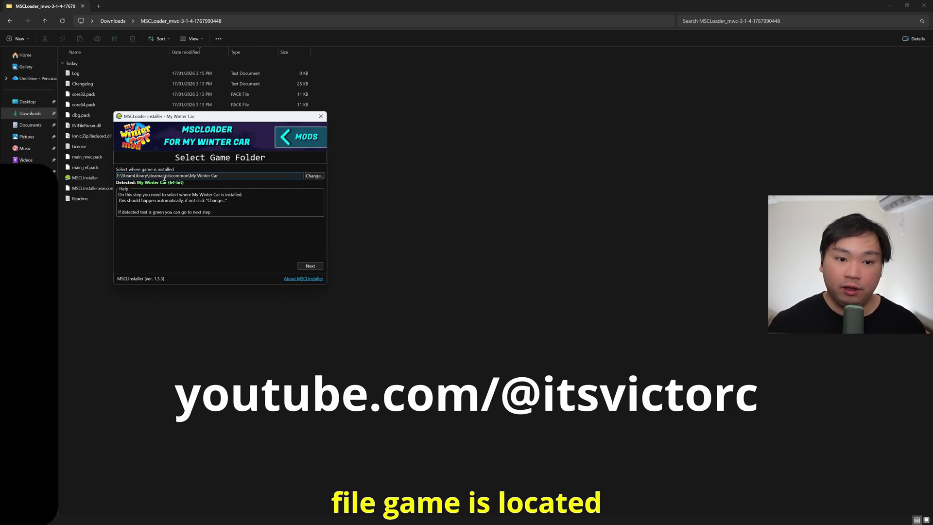
Install MSCLoader for the detected My Winter Car folder with the recommended Game Folder mods location, and close the installer.
click(309, 266)
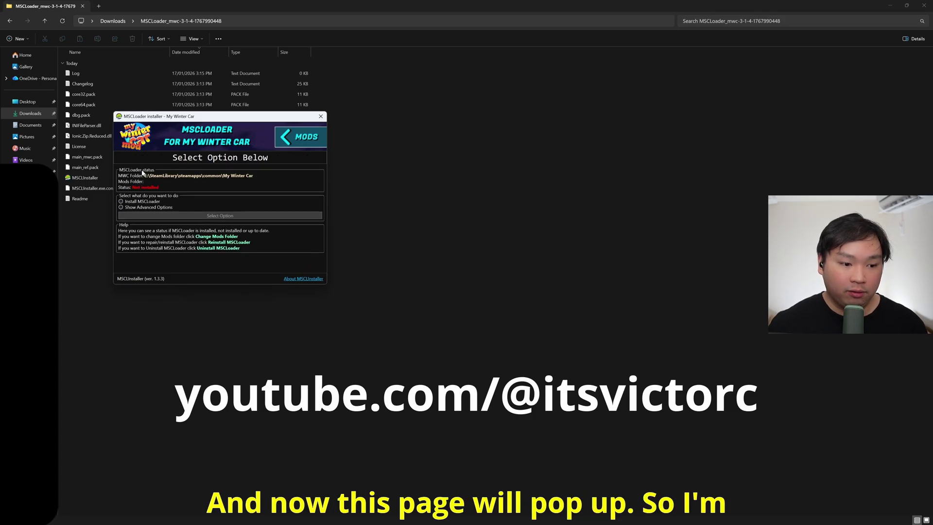
click(148, 202)
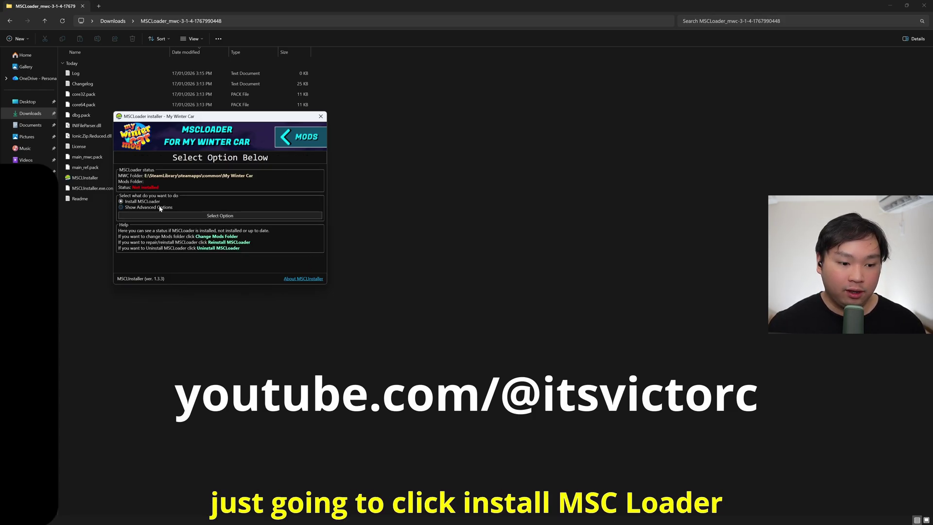
click(202, 216)
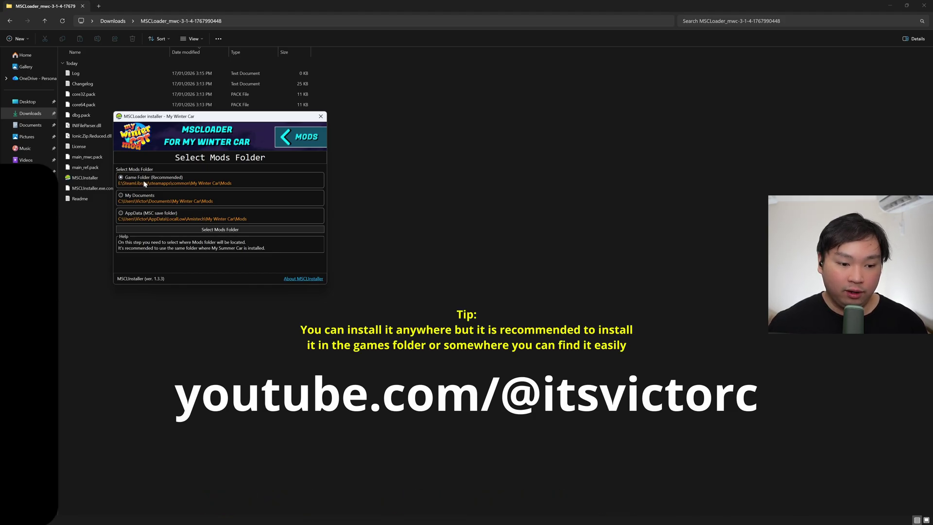
click(226, 230)
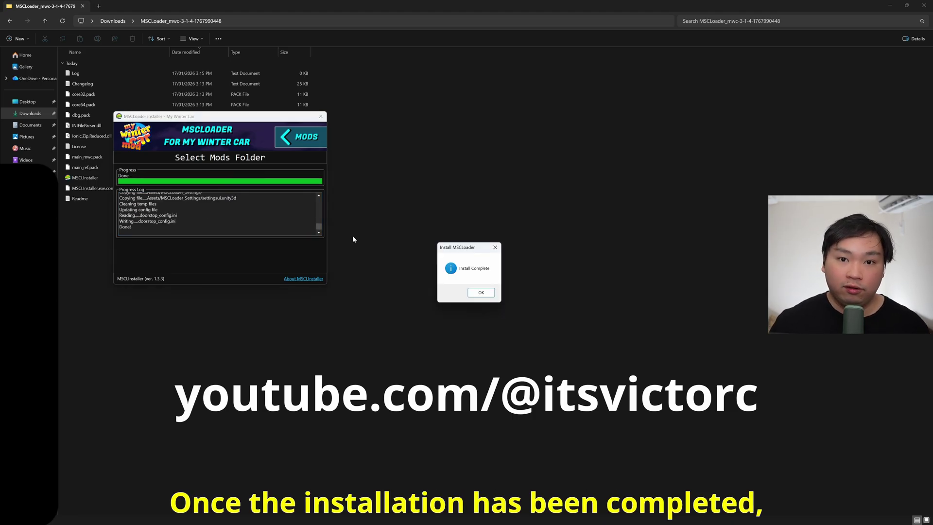
click(480, 293)
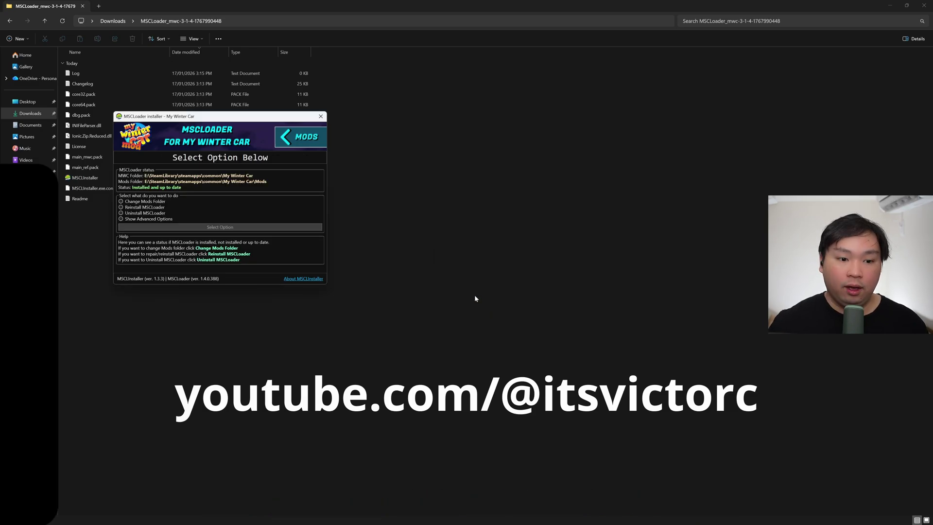
click(322, 116)
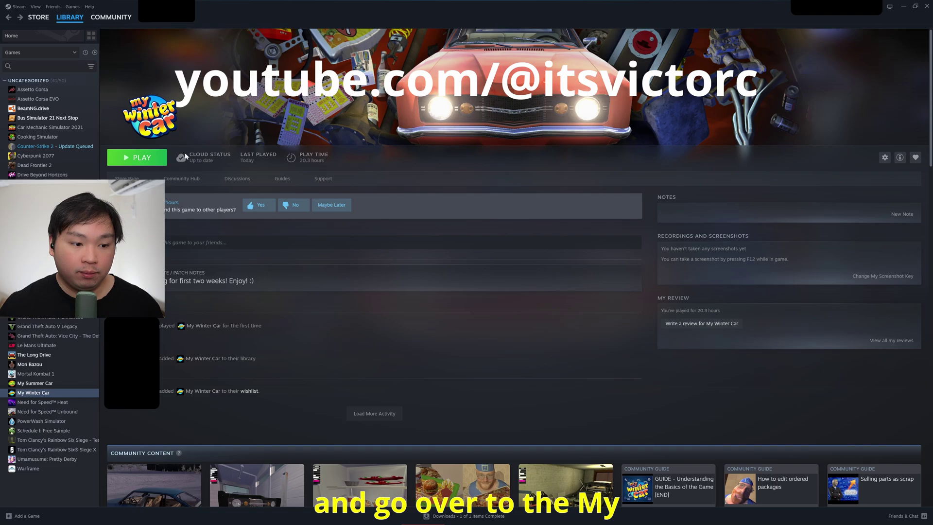
Switch to Steam, browse My Winter Car's local files and locate the Mods folder there.
click(884, 157)
mouse_move(905, 196)
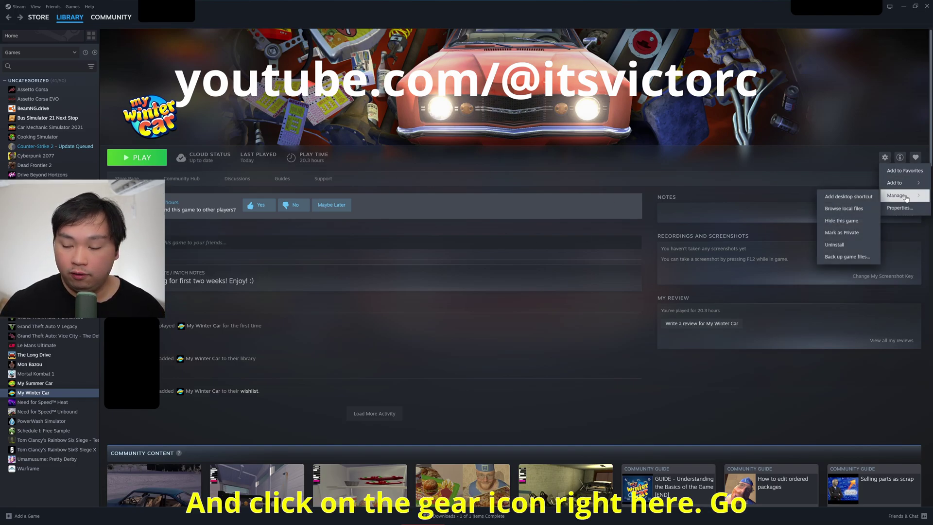
click(849, 208)
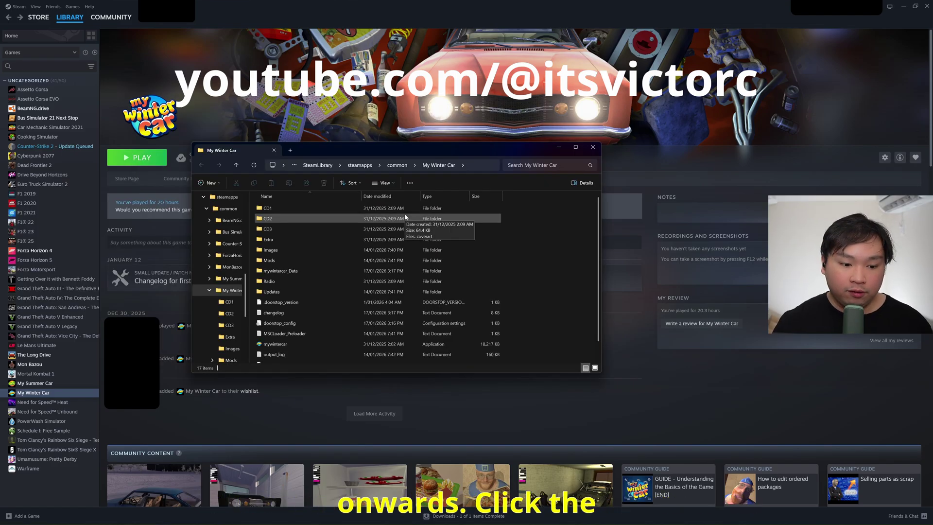
double_click(324, 261)
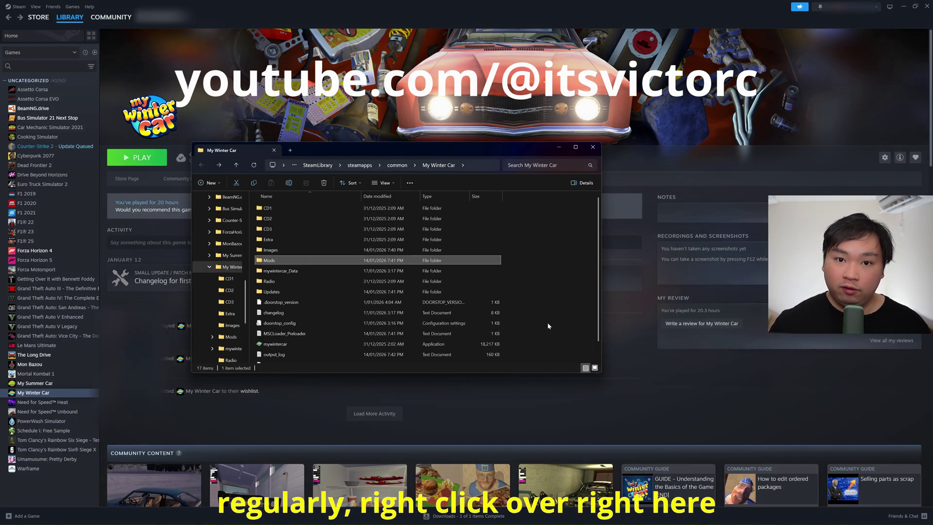
right_click(373, 261)
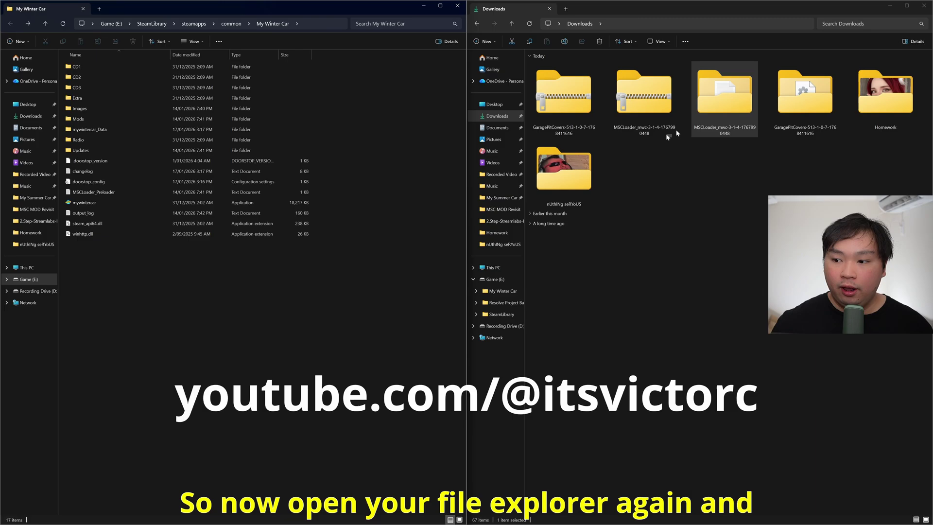
Move GaragePitCovers.dll from the extracted GaragePitCovers folder into My Winter Car's Mods folder.
double_click(795, 115)
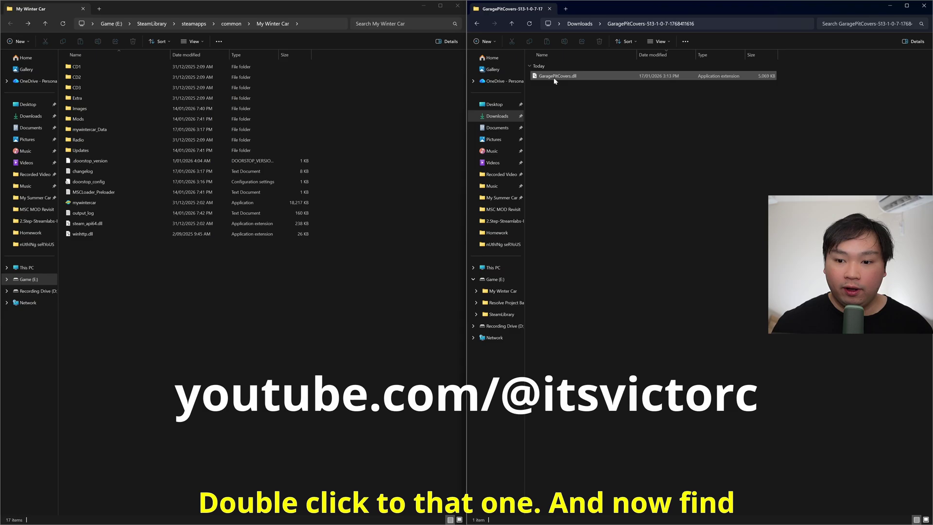
double_click(95, 118)
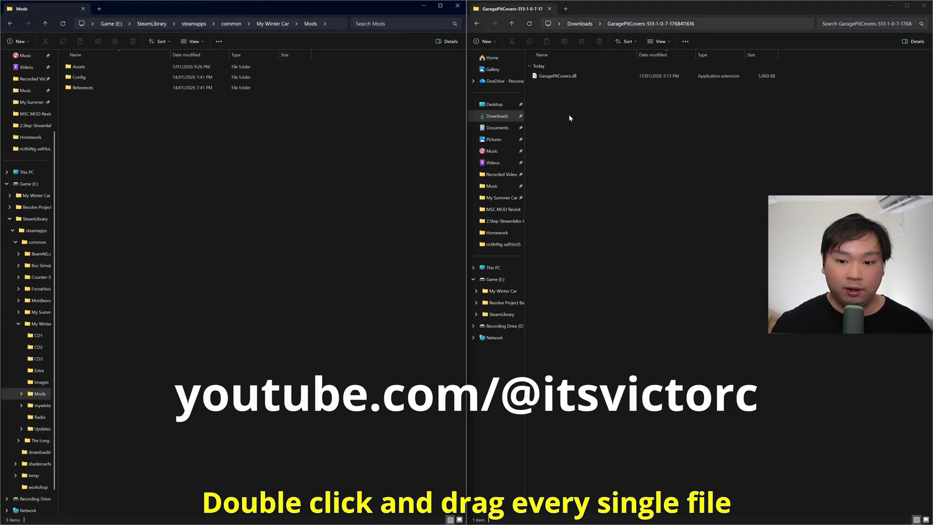
drag(559, 75, 348, 171)
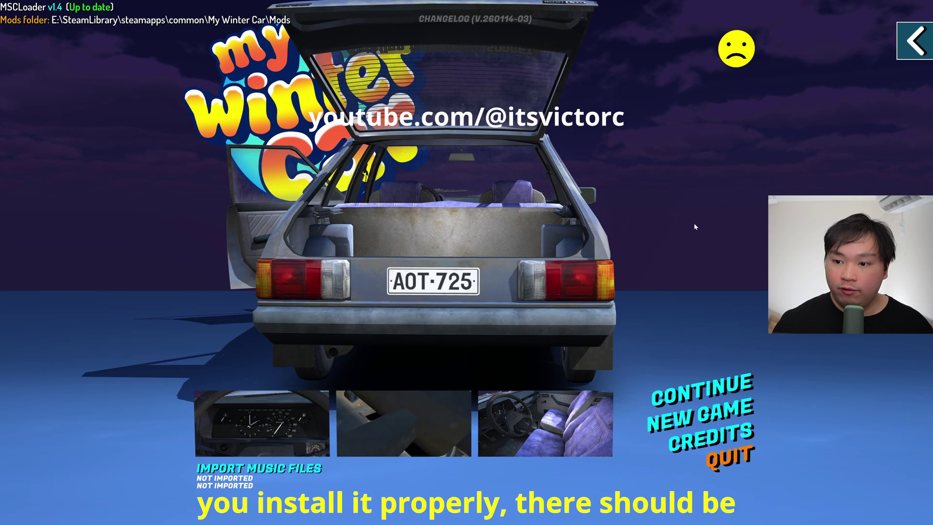
Switch to My Winter Car and open MSCLoader's mod menu from the main menu to check the installed mods.
click(898, 47)
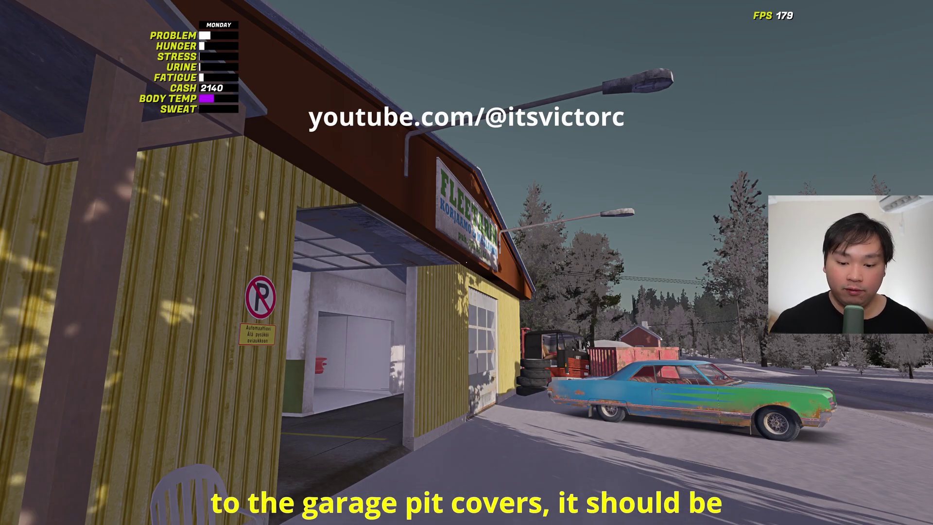
Walk along the outside of the Fleetari repair shop toward the scrap area to look for the garage pit covers.
key(w)
key(w)
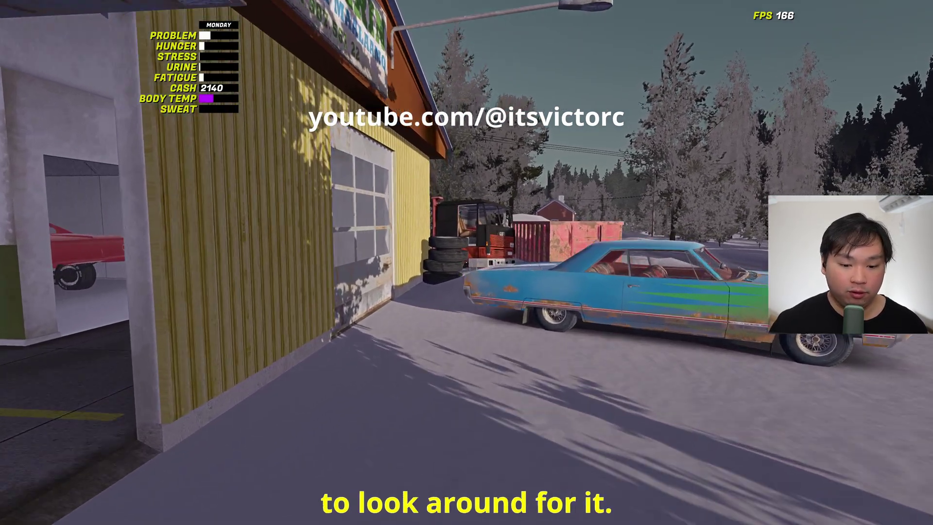
key(w)
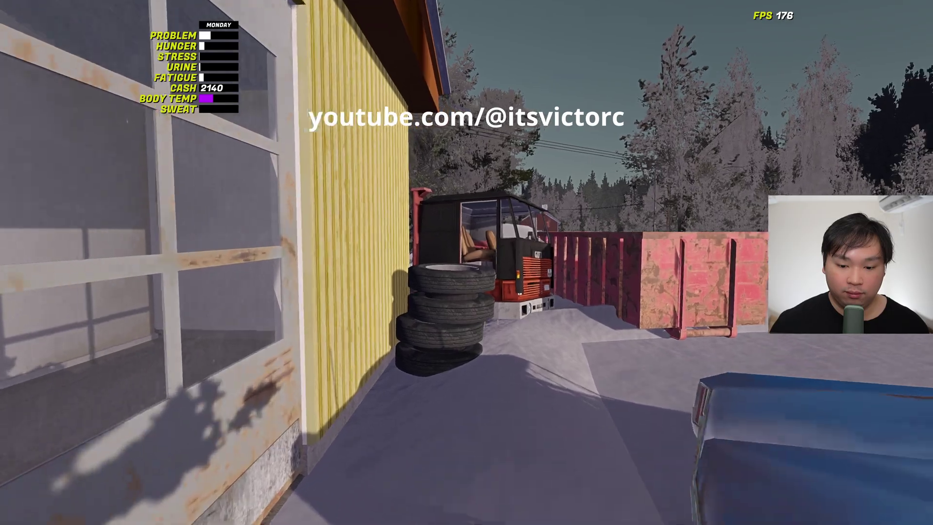
key(w)
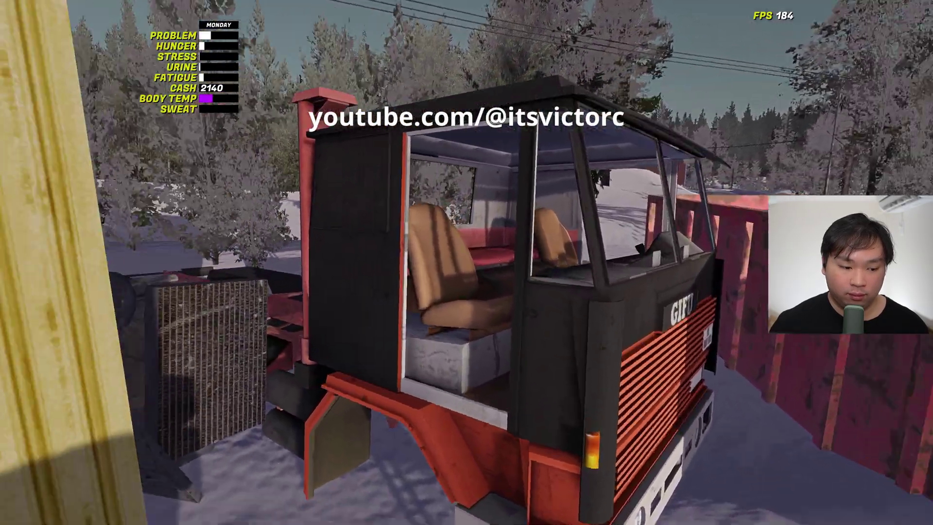